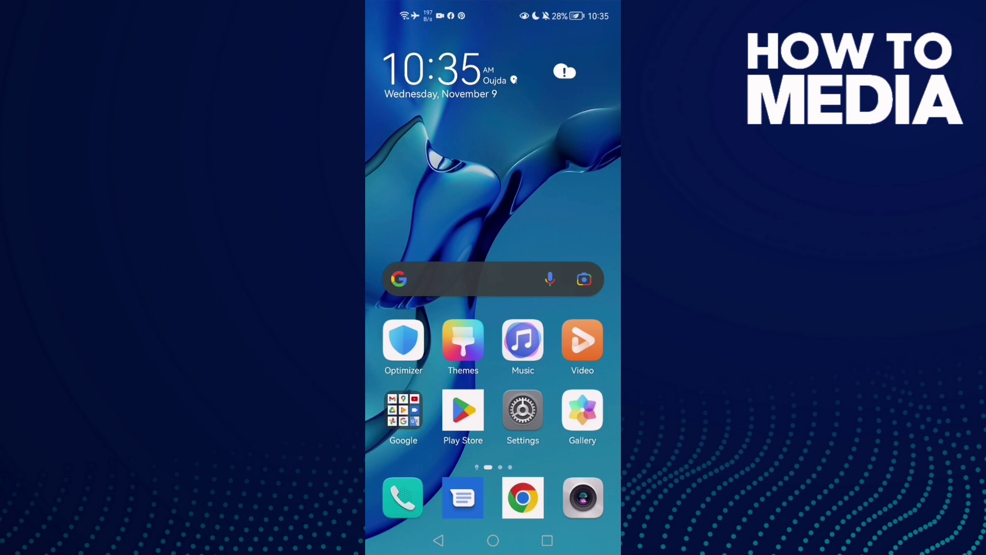
# Step: Open the phone's Settings app from the home screen
pyautogui.click(523, 411)
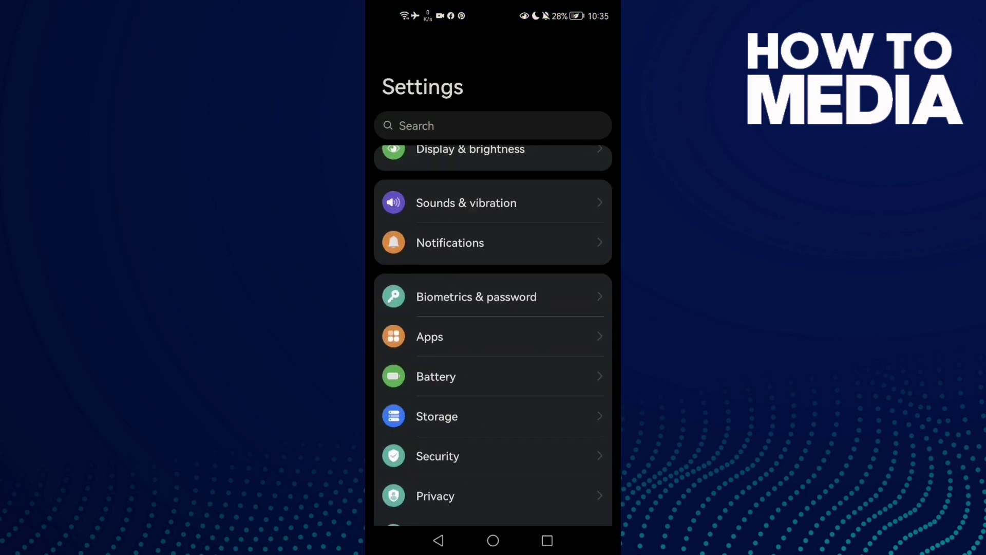
pyautogui.scroll(-1, 565, 357)
pyautogui.scroll(-1, 566, 357)
# Step: Search the installed apps for 'lite' and open Facebook Lite's app info
pyautogui.click(504, 248)
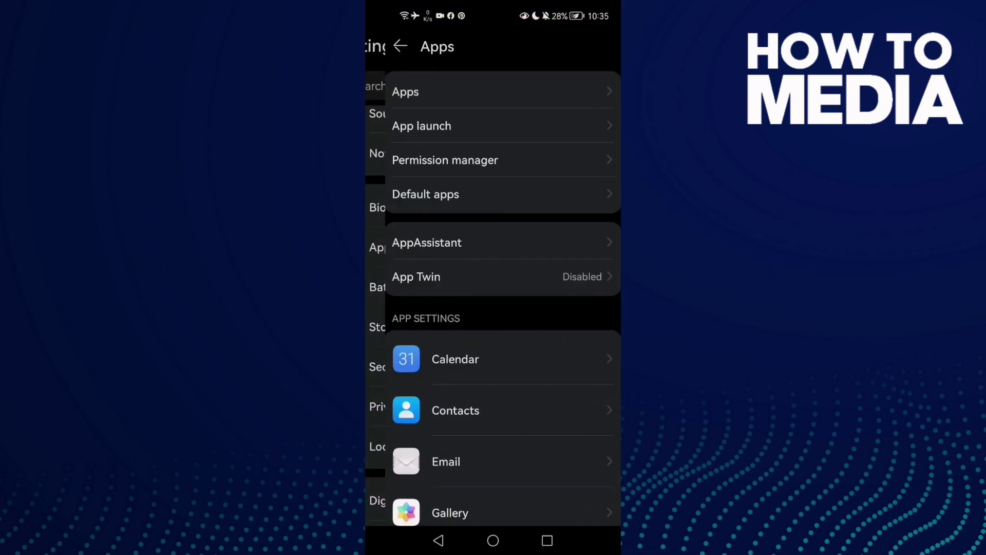
pyautogui.click(532, 90)
pyautogui.click(537, 80)
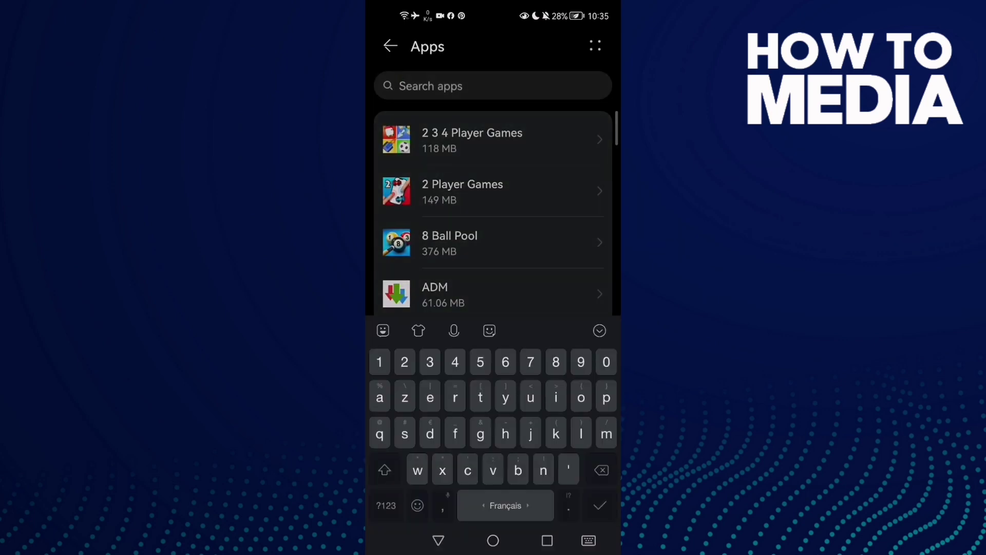
pyautogui.write('lite')
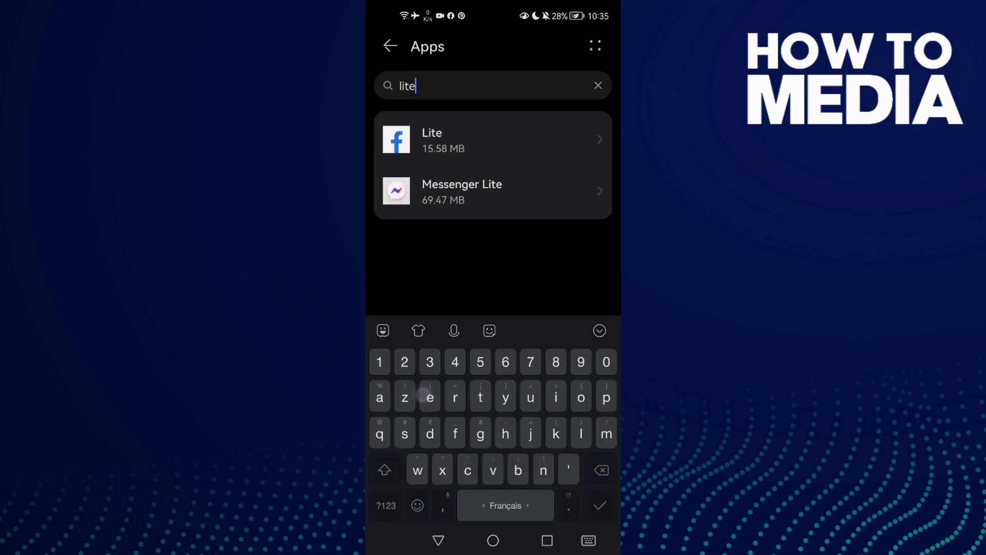
pyautogui.click(463, 139)
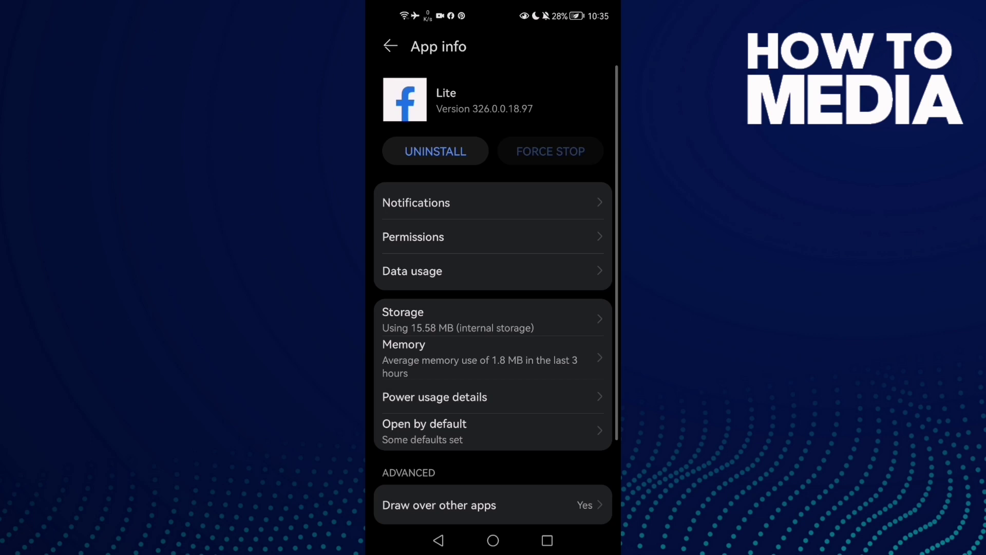
# Step: Clear Facebook Lite's cache from its Storage details
pyautogui.click(457, 320)
pyautogui.click(557, 395)
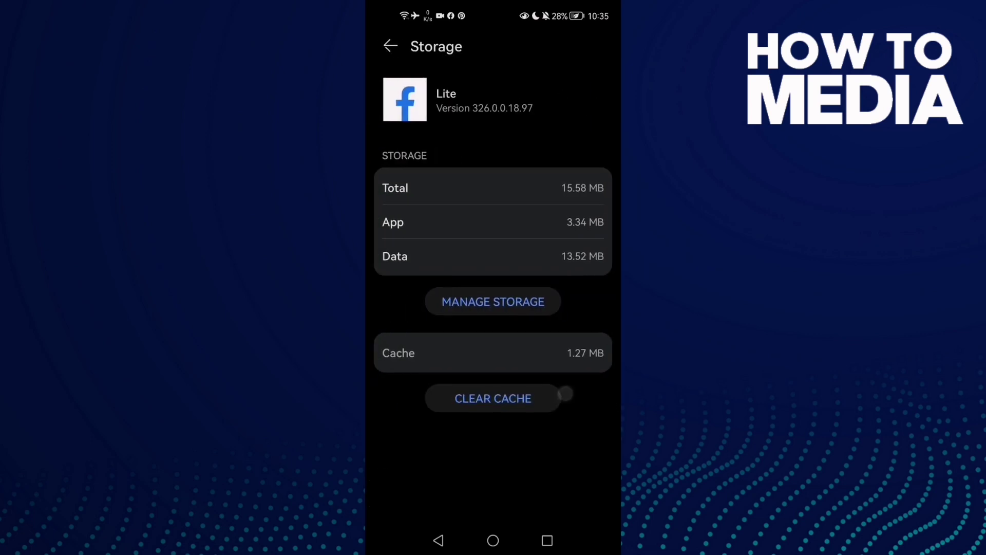
pyautogui.click(433, 540)
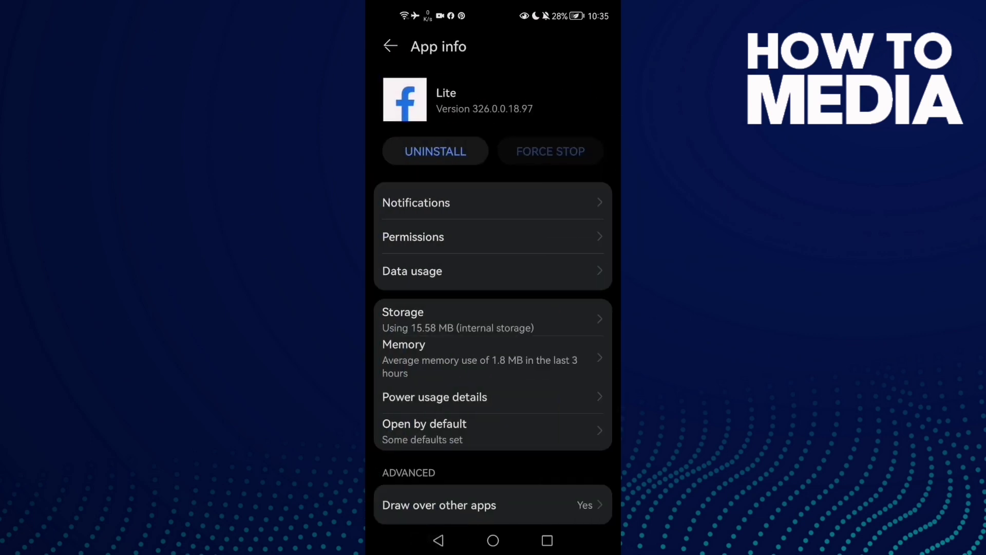
# Step: Review Lite's permissions, then open its data usage details
pyautogui.click(572, 237)
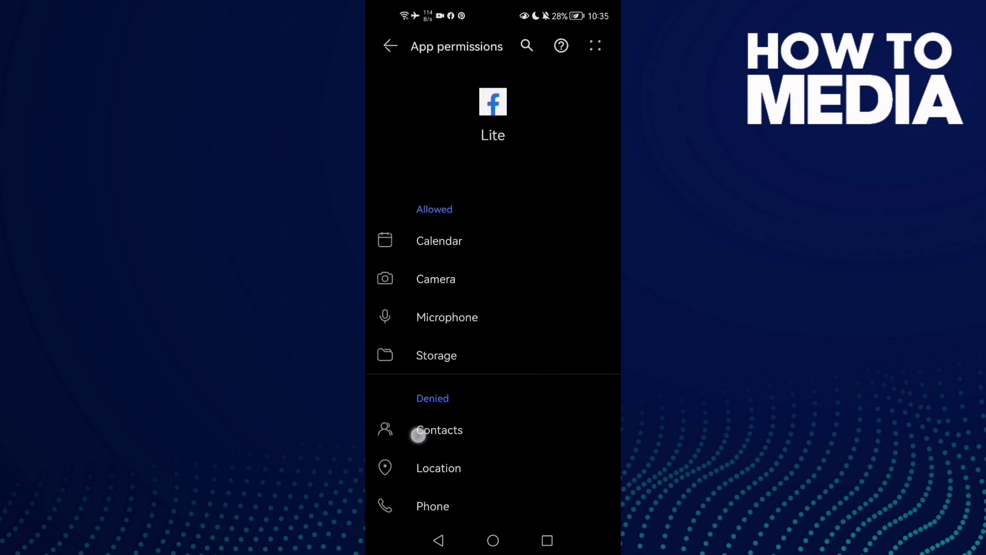
pyautogui.click(438, 540)
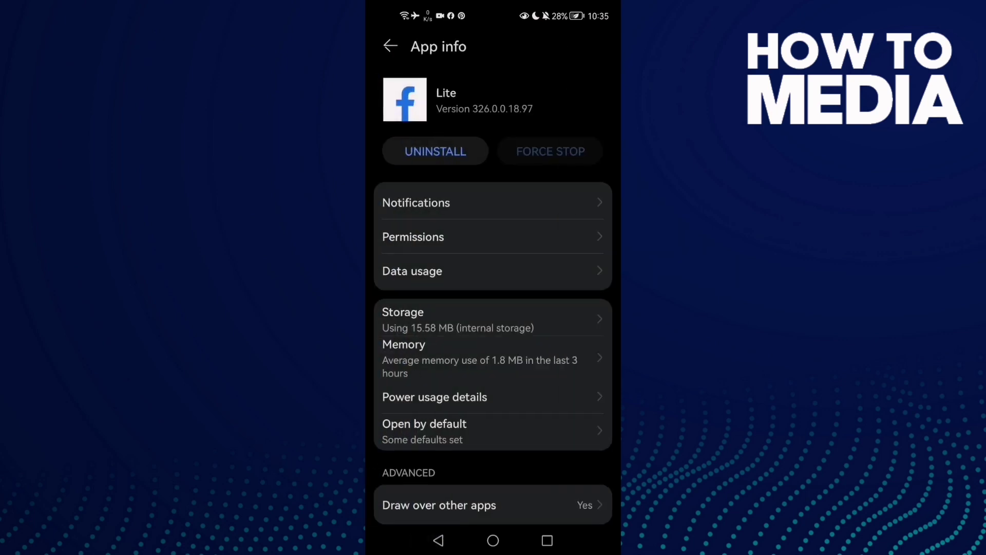
pyautogui.click(510, 277)
pyautogui.moveTo(532, 418); pyautogui.dragTo(533, 311)
# Step: Turn Lite's mobile data, Wi‑Fi and background data off, then back on
pyautogui.click(587, 330)
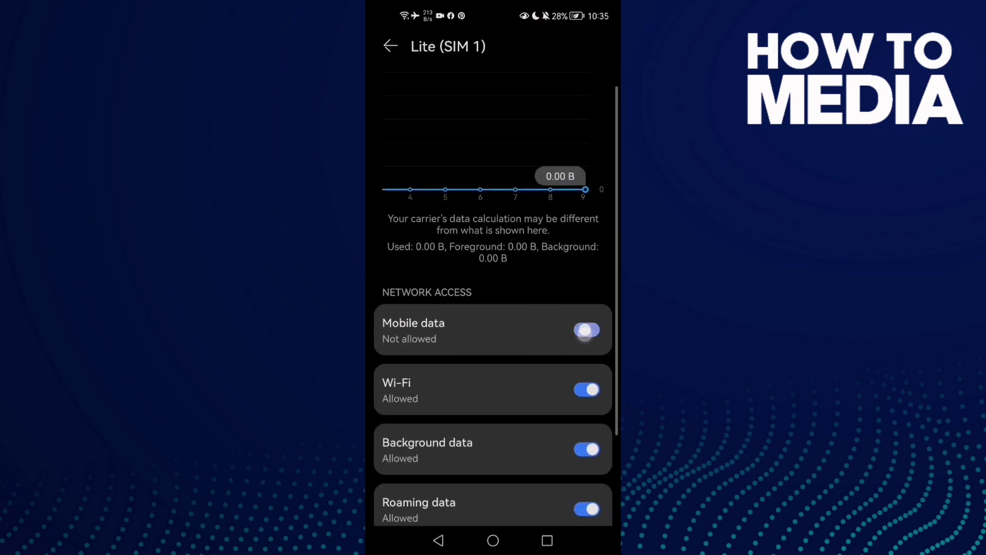
pyautogui.click(587, 389)
pyautogui.click(587, 450)
pyautogui.click(587, 329)
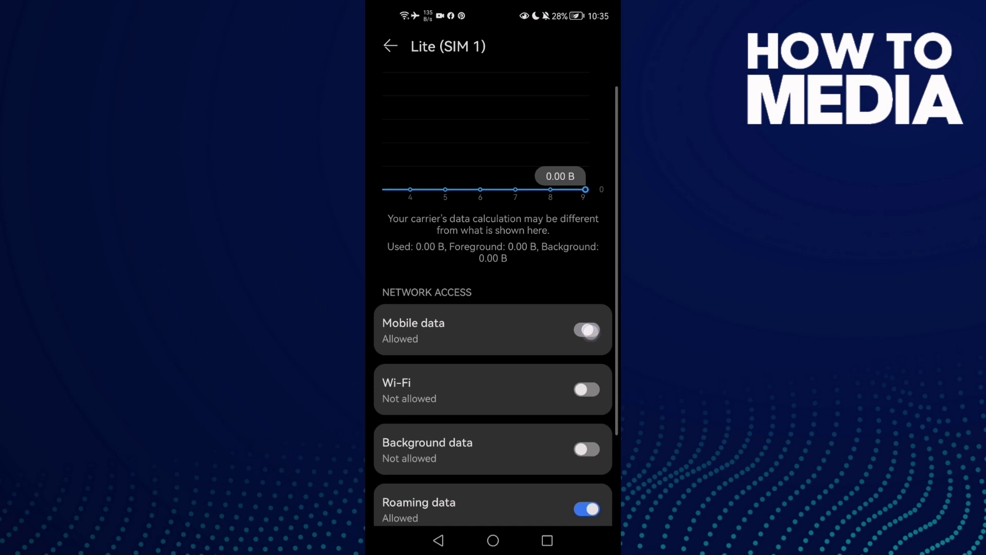
pyautogui.click(586, 390)
pyautogui.click(587, 450)
pyautogui.scroll(2, 493, 347)
pyautogui.scroll(-3, 494, 347)
# Step: Open Lite's launch settings from its power usage details
pyautogui.click(438, 544)
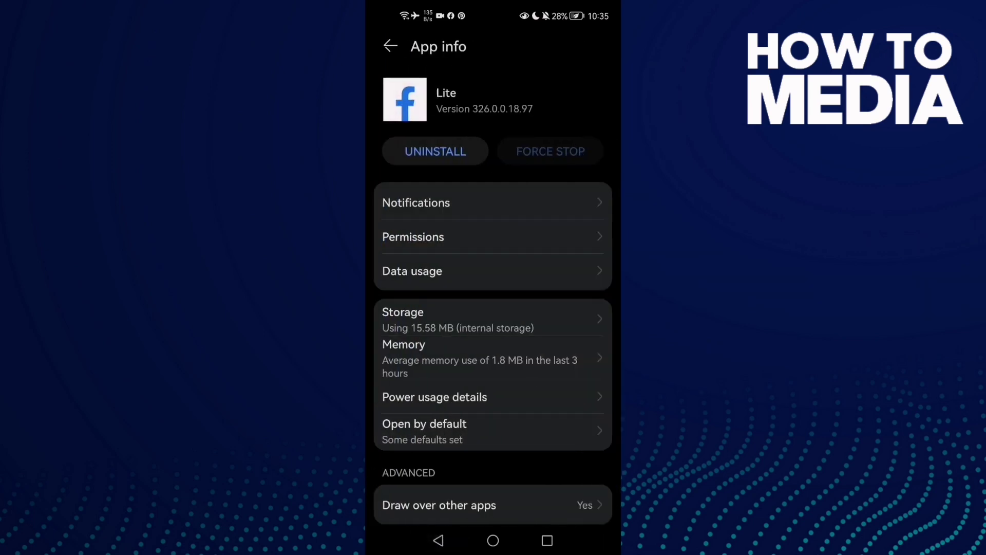
pyautogui.moveTo(561, 359); pyautogui.dragTo(562, 316)
pyautogui.moveTo(512, 365); pyautogui.dragTo(528, 346)
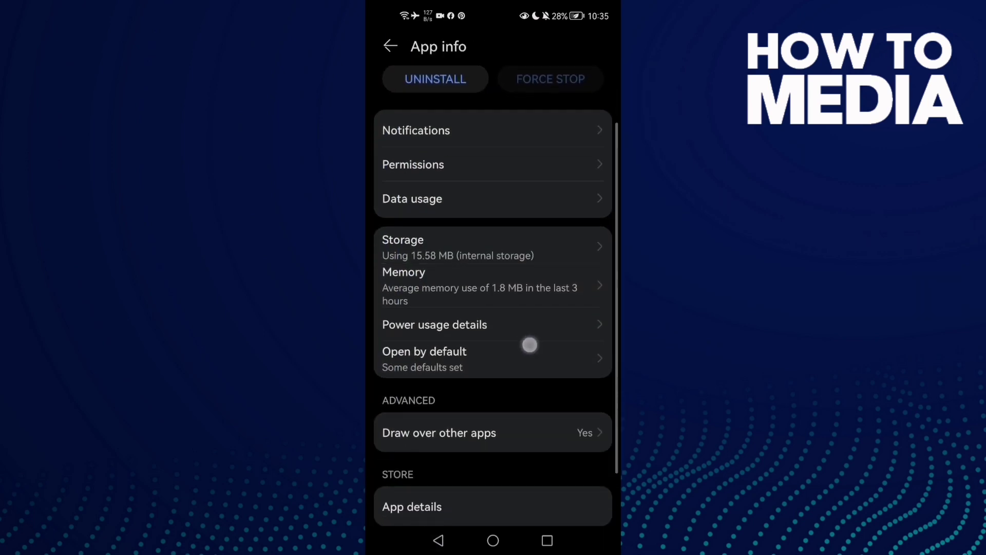
pyautogui.click(529, 344)
pyautogui.click(545, 309)
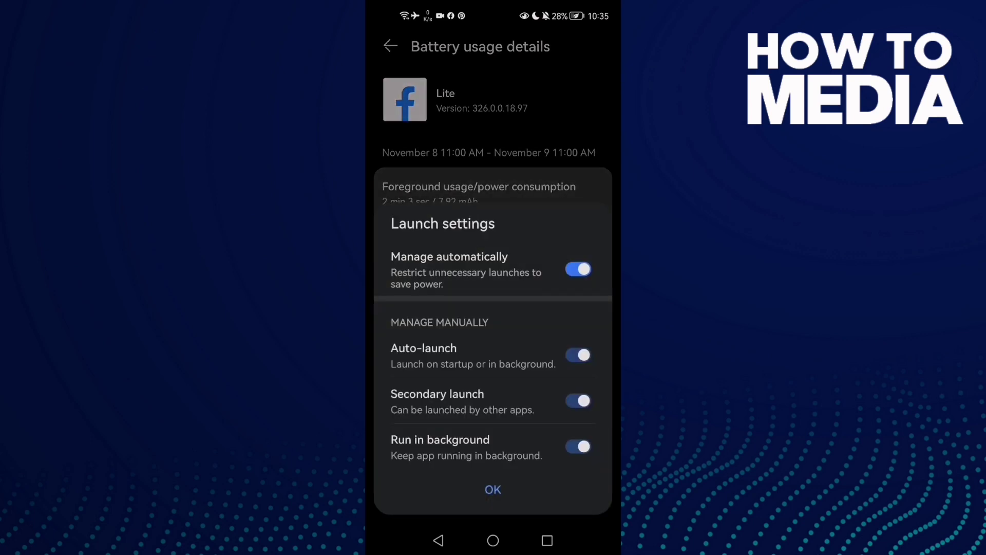
pyautogui.moveTo(553, 355); pyautogui.dragTo(563, 366)
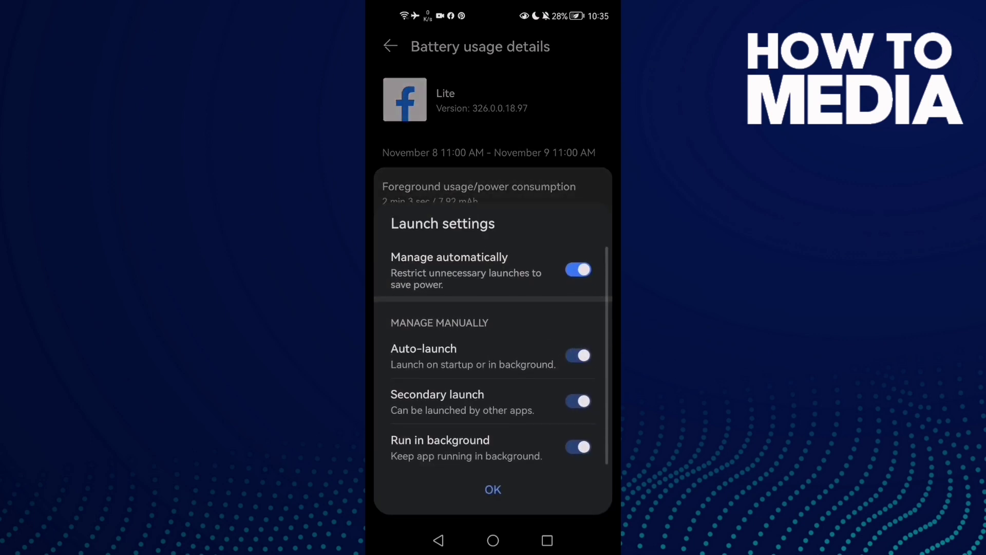
pyautogui.moveTo(549, 449)
pyautogui.mouseDown()
pyautogui.moveTo(549, 441)
pyautogui.moveTo(481, 447)
pyautogui.mouseUp()
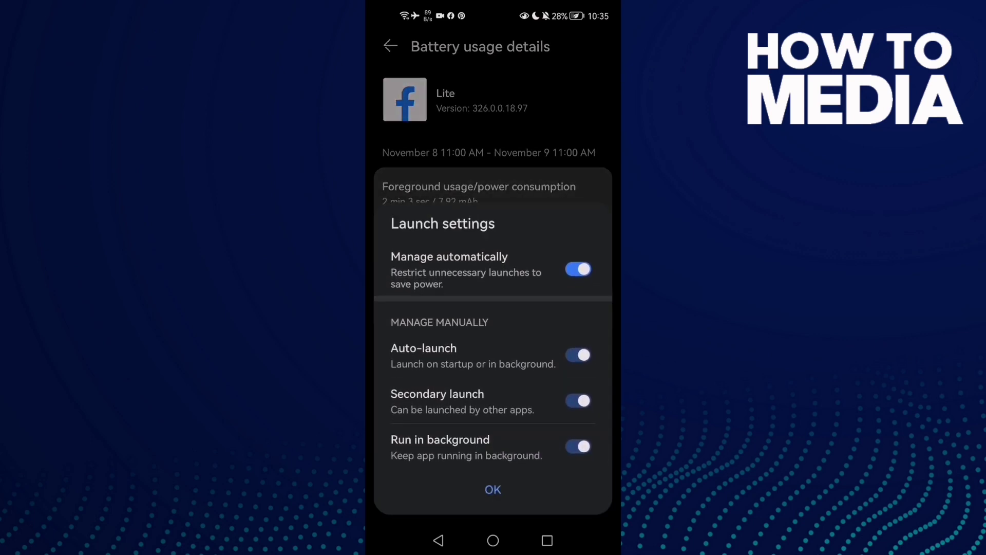
# Step: Try manual launch options, then restore Manage automatically and confirm with OK
pyautogui.click(578, 269)
pyautogui.click(578, 446)
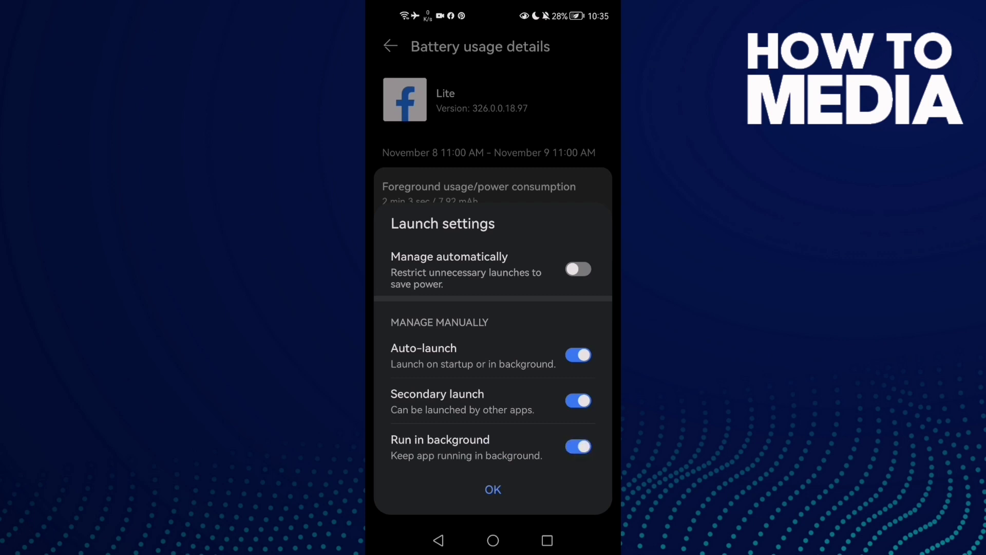
pyautogui.click(578, 269)
pyautogui.click(480, 489)
pyautogui.click(438, 540)
# Step: Turn on Draw over other apps for Facebook Lite
pyautogui.moveTo(563, 313); pyautogui.dragTo(574, 319)
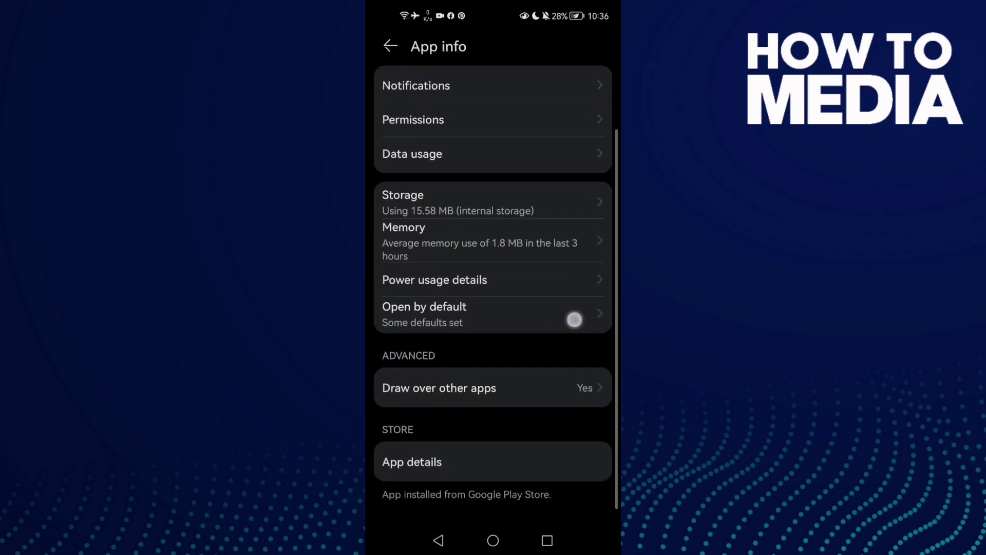
pyautogui.moveTo(539, 388); pyautogui.dragTo(540, 328)
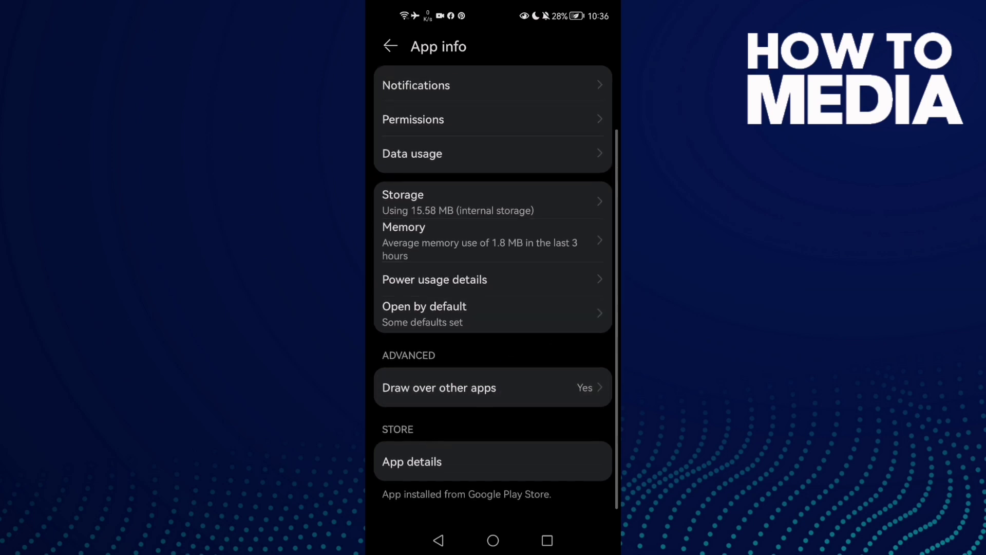
pyautogui.moveTo(511, 390)
pyautogui.mouseDown()
pyautogui.moveTo(528, 395)
pyautogui.moveTo(506, 393)
pyautogui.mouseUp()
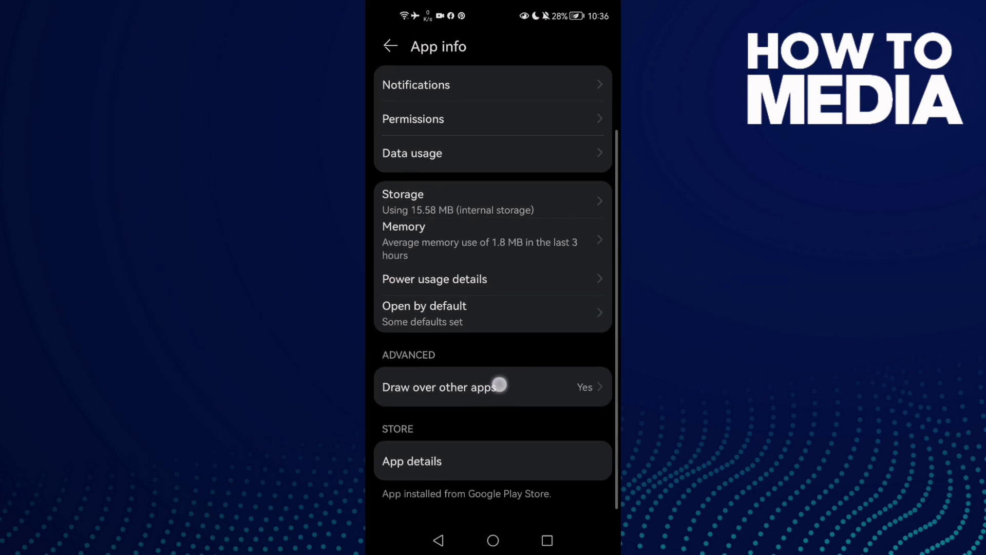
pyautogui.click(506, 394)
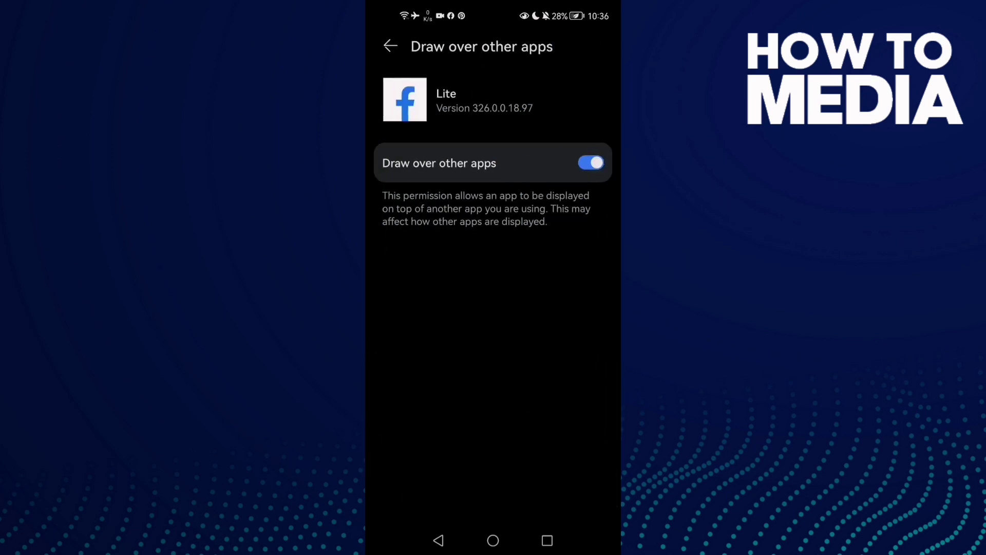
pyautogui.click(599, 160)
# Step: Back out of Lite's app info and the app search to the Apps page
pyautogui.click(438, 540)
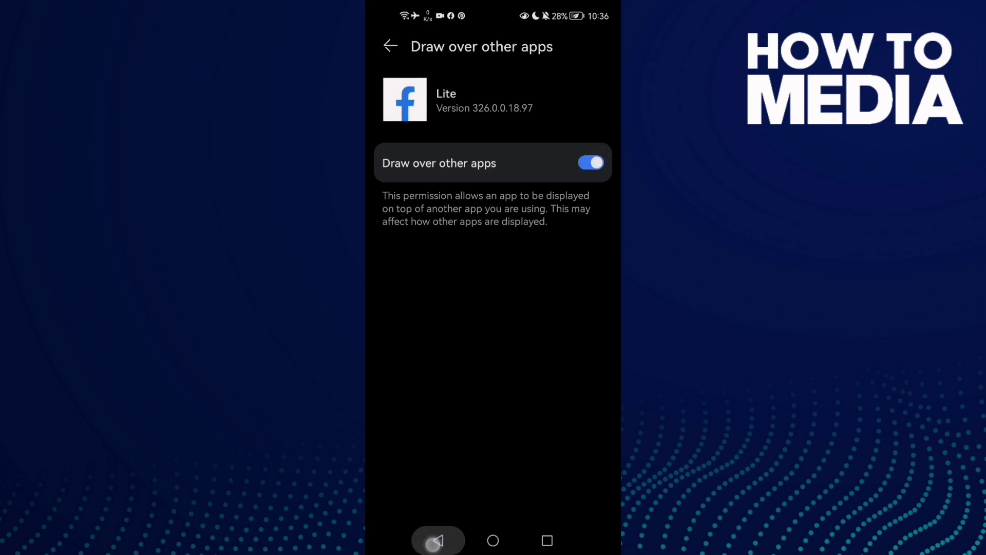
pyautogui.moveTo(559, 262); pyautogui.dragTo(552, 288)
pyautogui.click(543, 155)
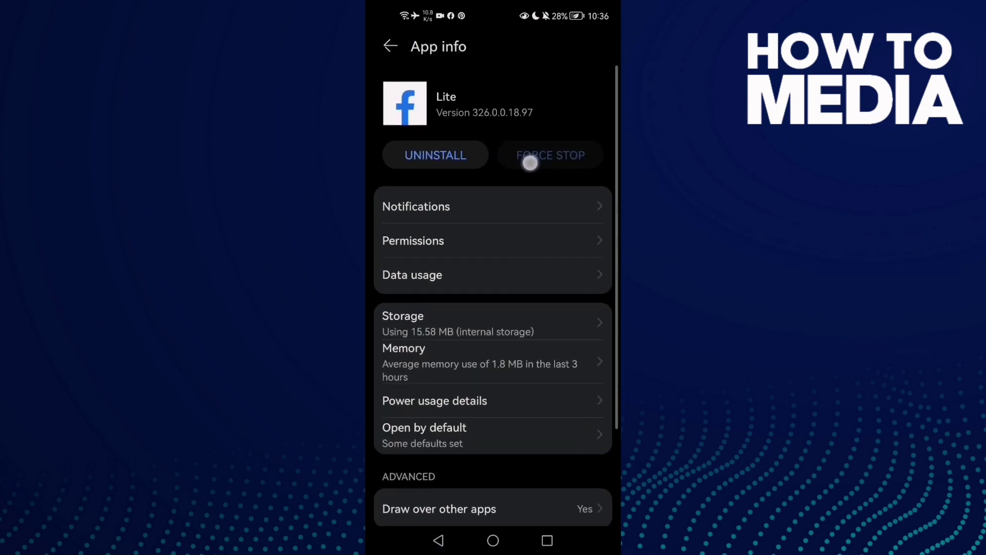
pyautogui.click(439, 540)
# Step: Leave Settings and return to the home screen
pyautogui.click(436, 540)
pyautogui.click(494, 540)
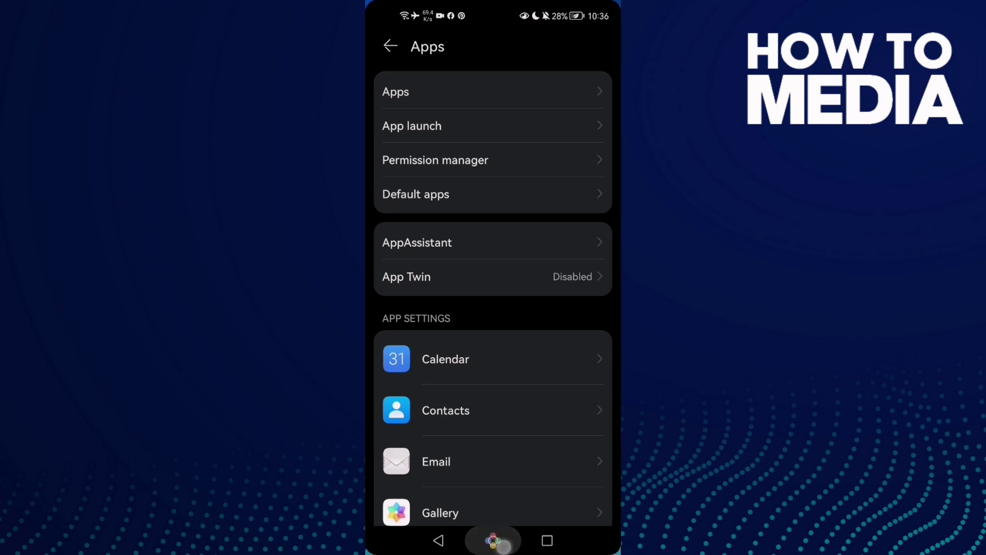